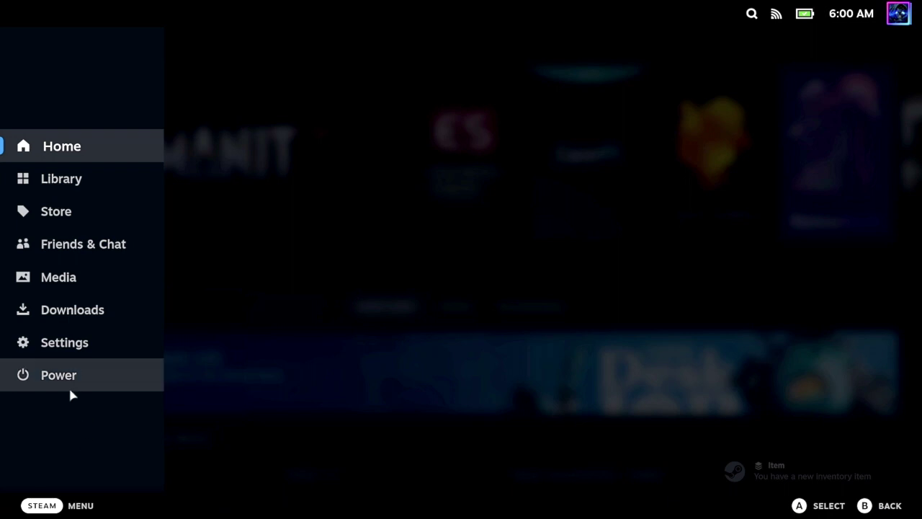
Open the Power menu from the STEAM menu to reach the restart options.
click(68, 383)
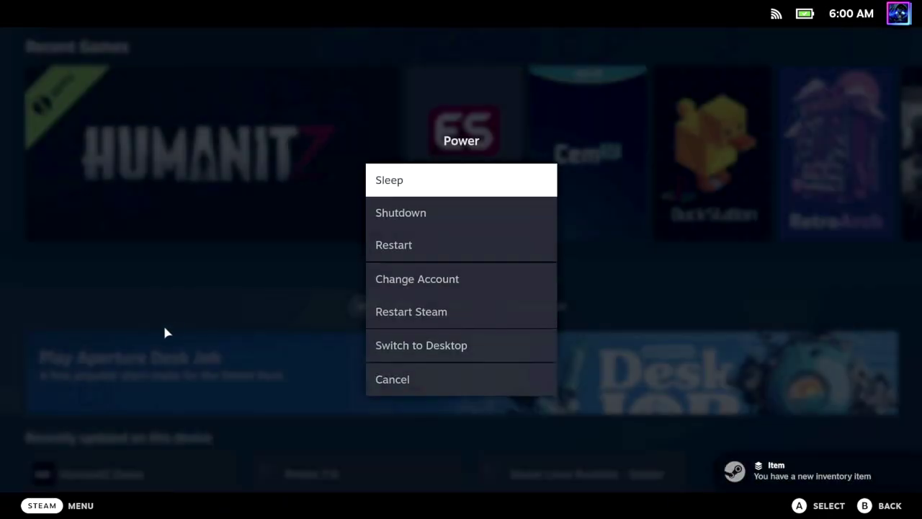
Switch to desktop mode and search Google for 'Deckyloader' to find the decky-loader GitHub installation steps.
click(435, 344)
text(Dec)
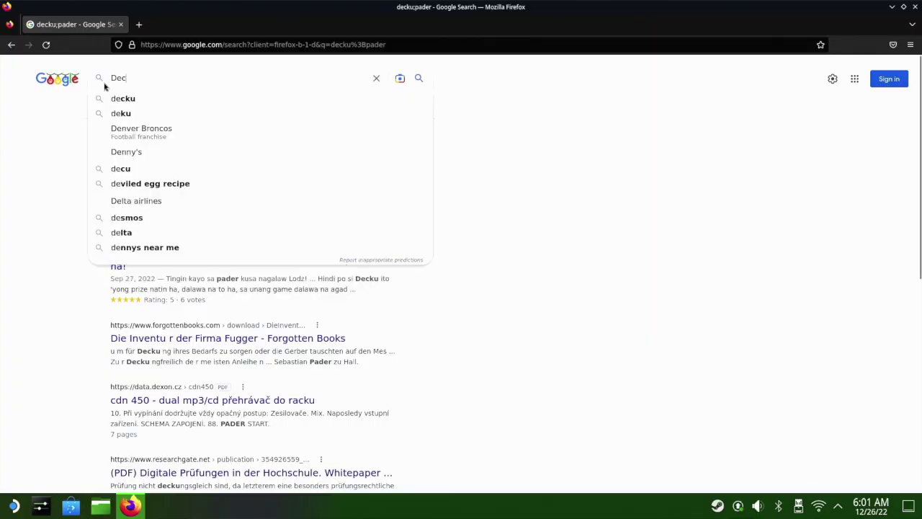
text(kyload)
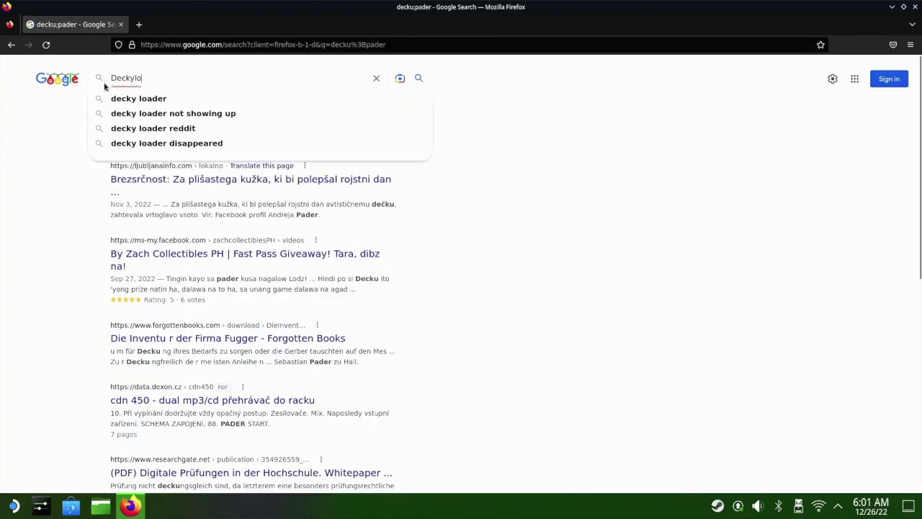
text(er)
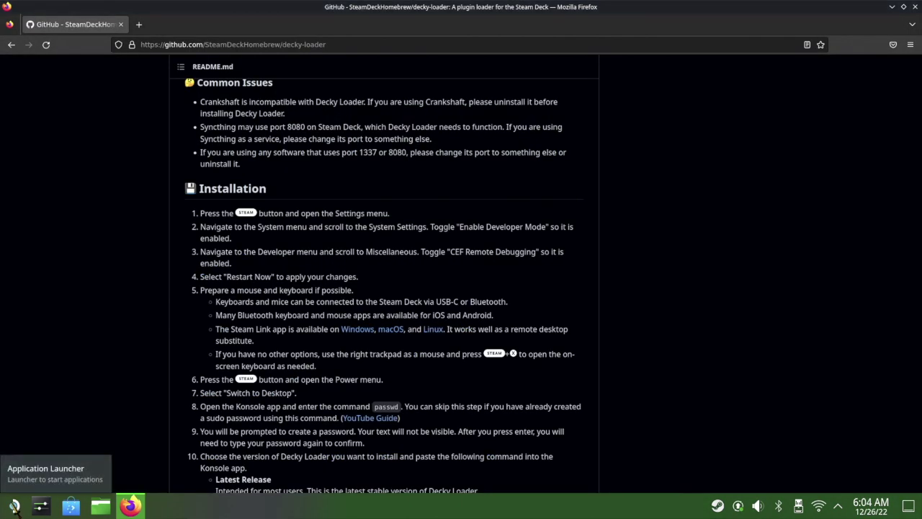
click(15, 506)
Browse the launcher's System applications and start the Konsole terminal.
click(32, 435)
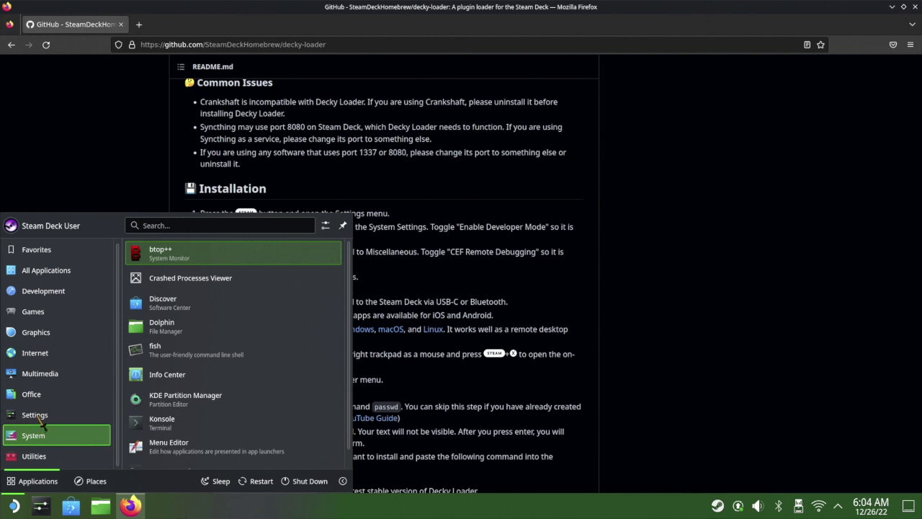
click(39, 414)
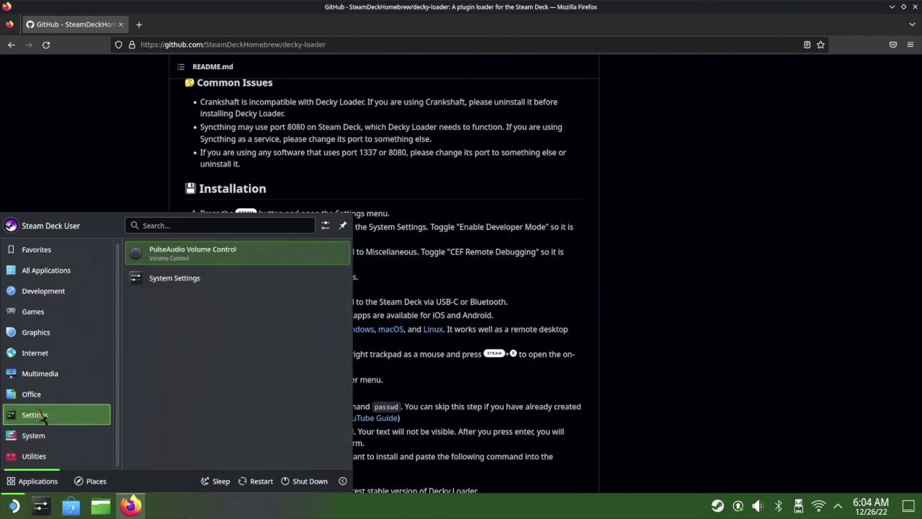
mouse_move(42, 401)
mouse_move(23, 443)
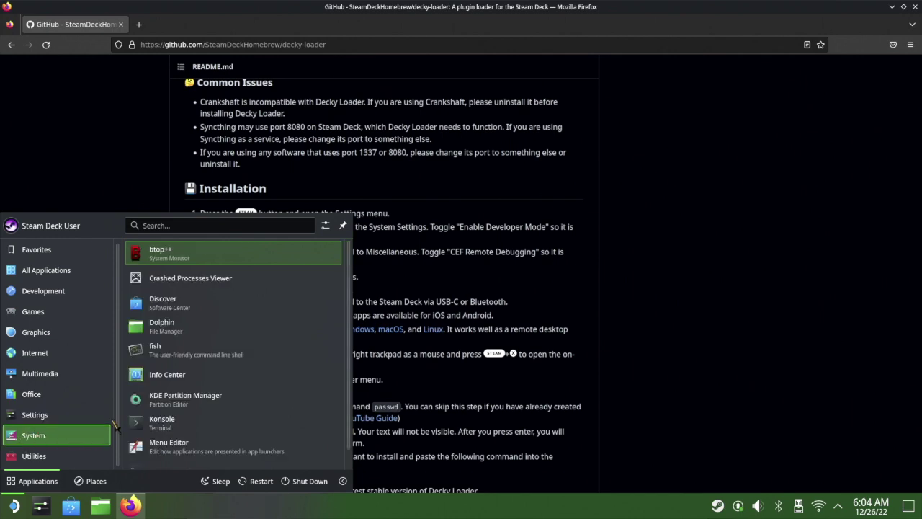
click(189, 425)
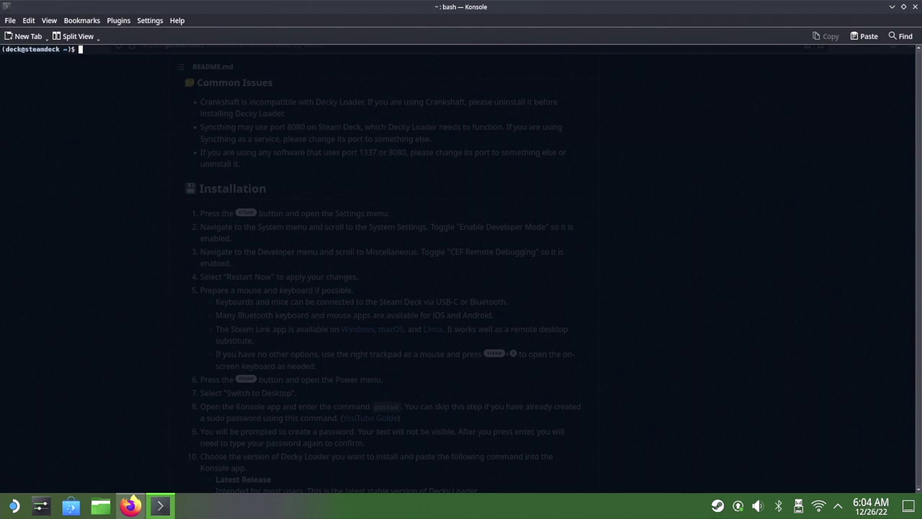
Run passwd in Konsole to set a sudo password.
text(po)
text(a)
text(sswd)
key(Return)
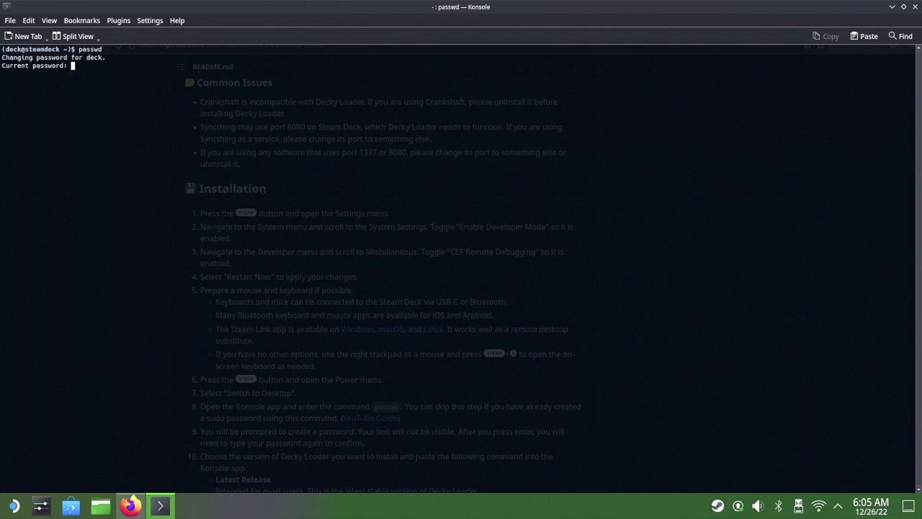
key(Return)
Paste and run the curl install_release.sh Decky Loader command, supplying the sudo password.
right_click(231, 253)
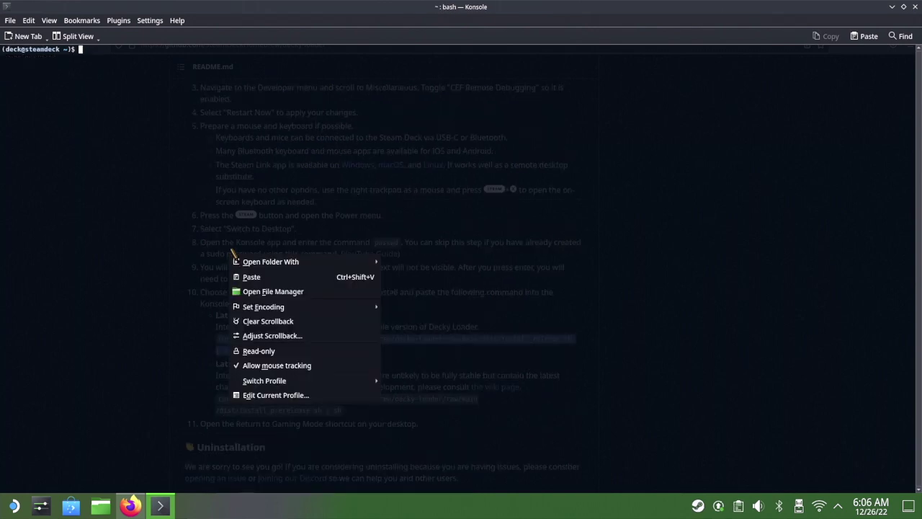
click(261, 280)
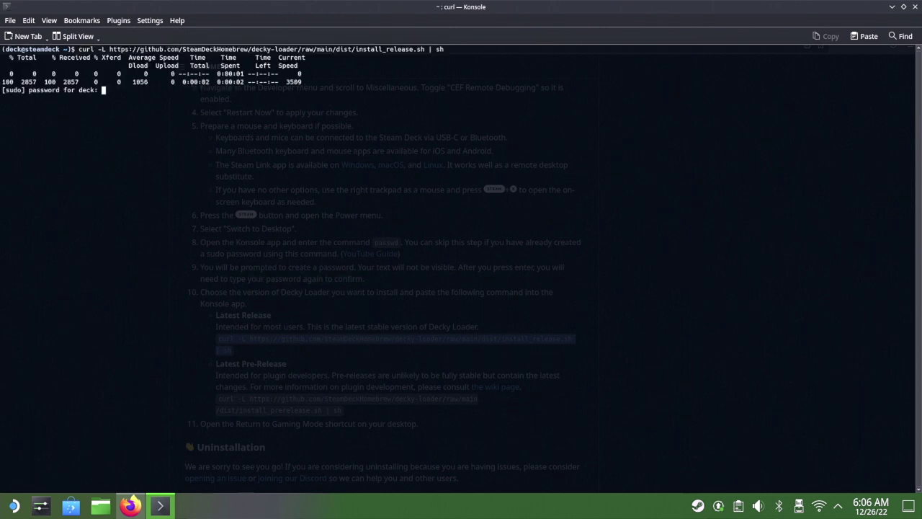
key(Return)
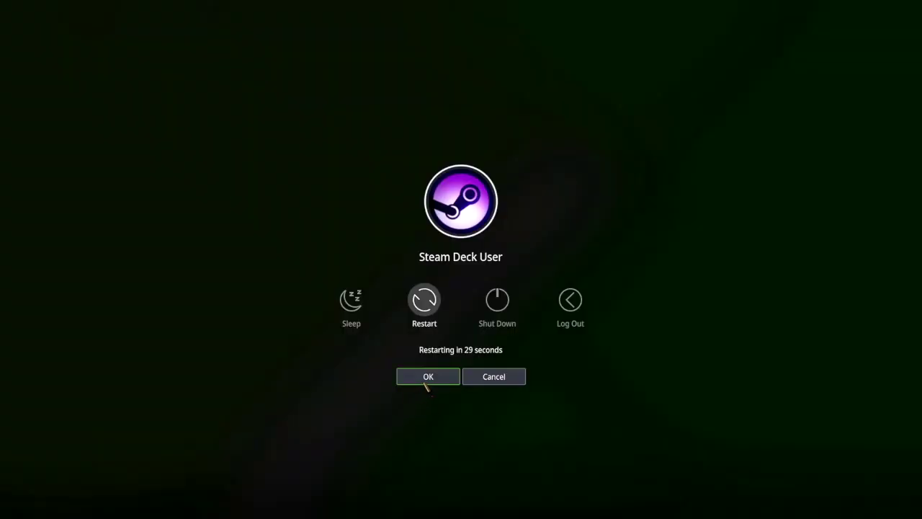
Confirm the restart, then open the Quick Access panel back in Gaming Mode.
click(422, 377)
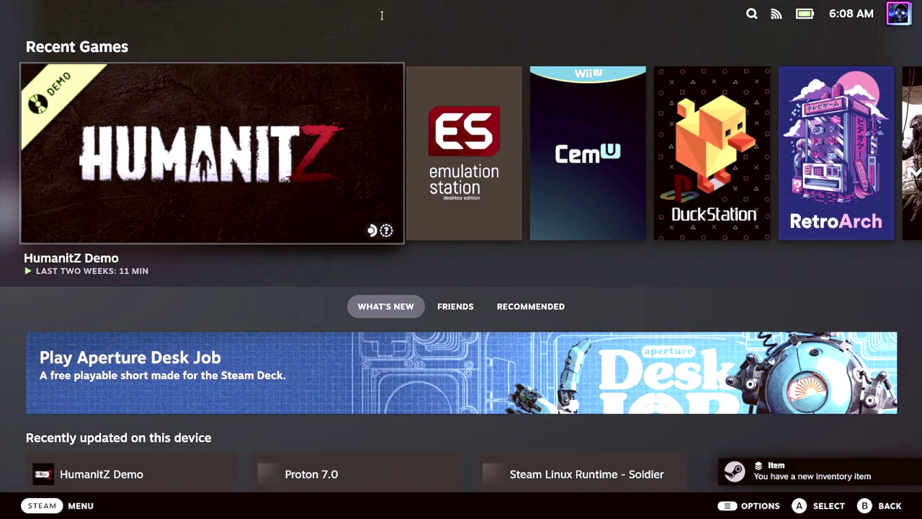
key(ctrl+2)
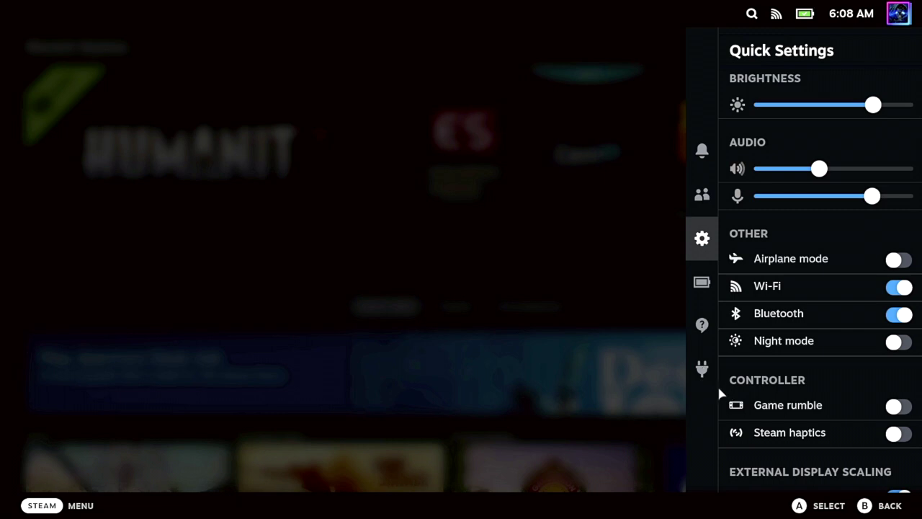
Switch to the Decky plugin tab and open Decky Settings' General page.
click(702, 373)
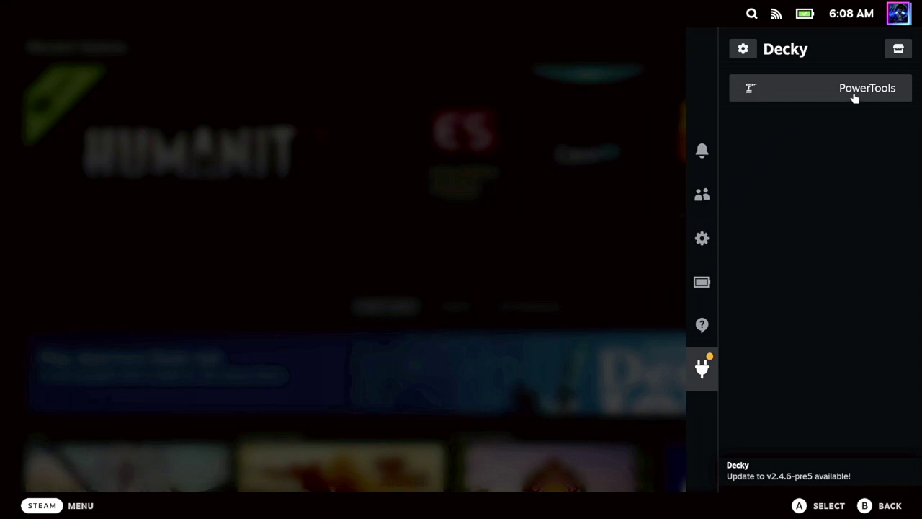
click(744, 49)
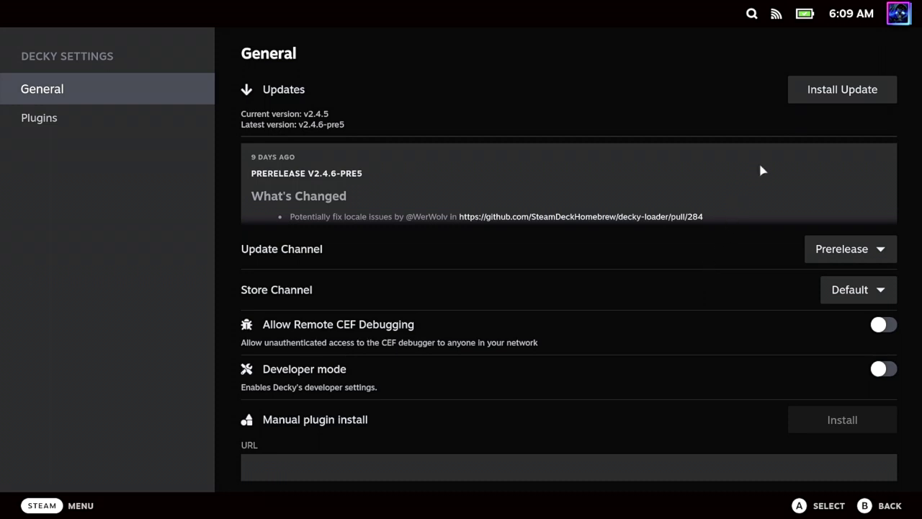
Install the Decky Loader v2.4.6-pre5 prerelease update.
click(819, 102)
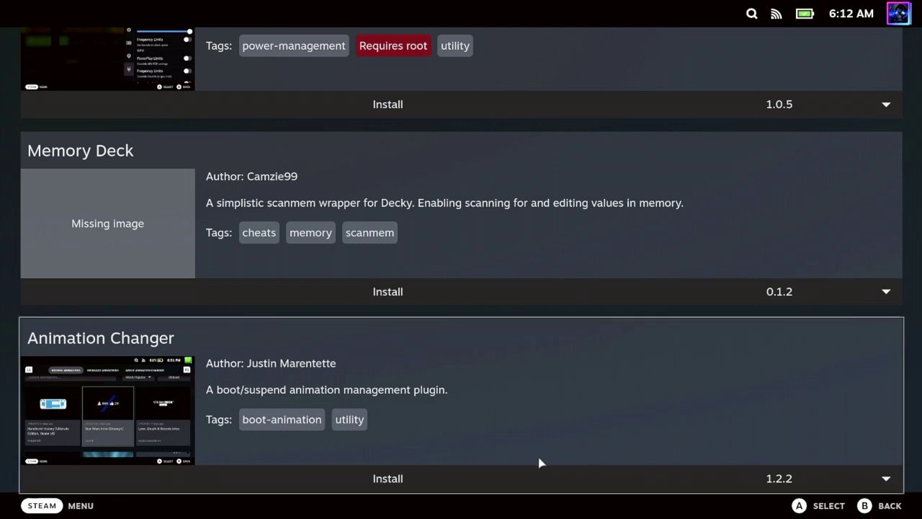
Install Animation Changer 1.2.2 and ProtonDB Badges 1.0.6 from the store, confirming each prompt.
click(395, 479)
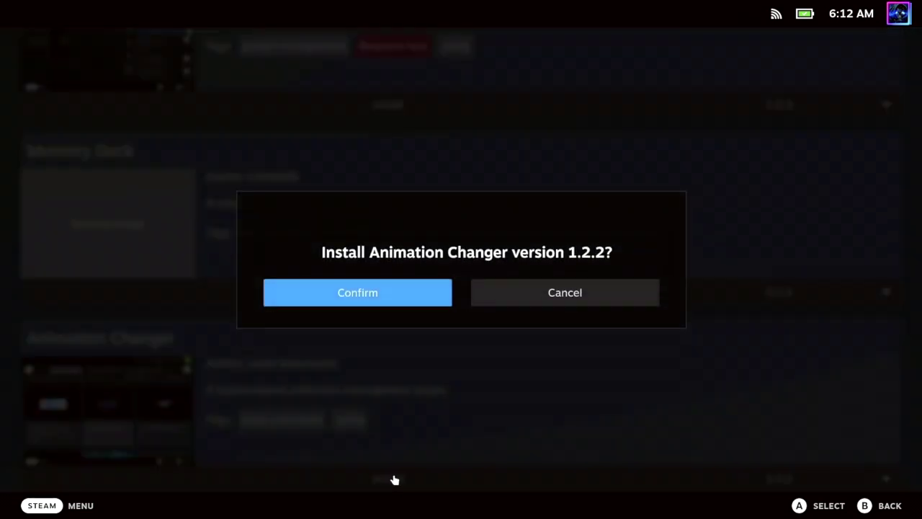
key(Return)
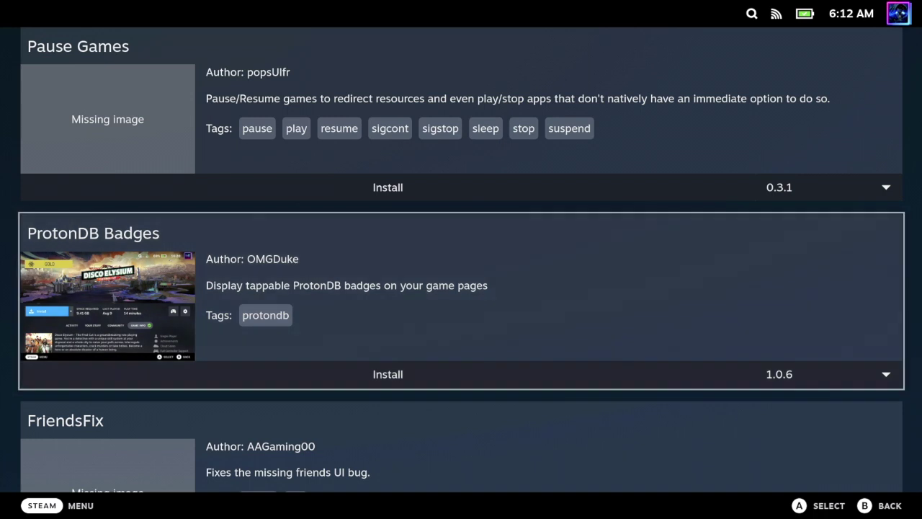
key(Down)
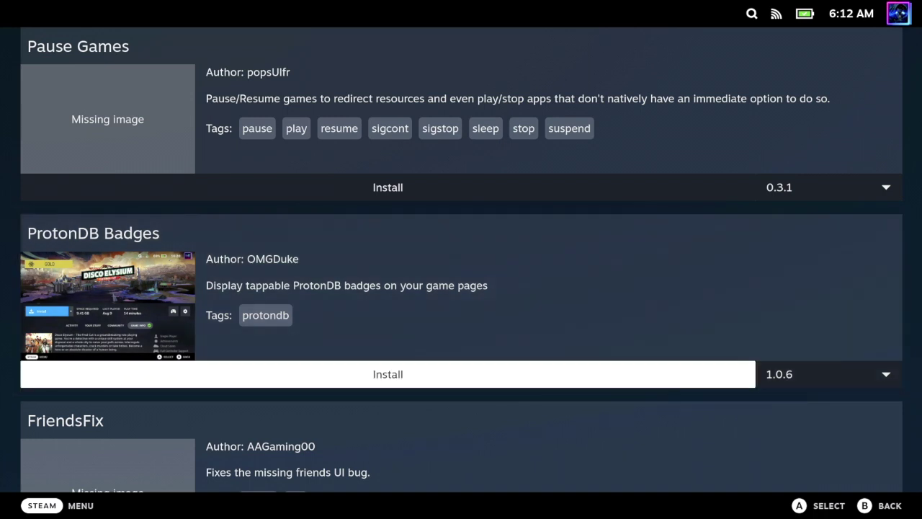
key(Return)
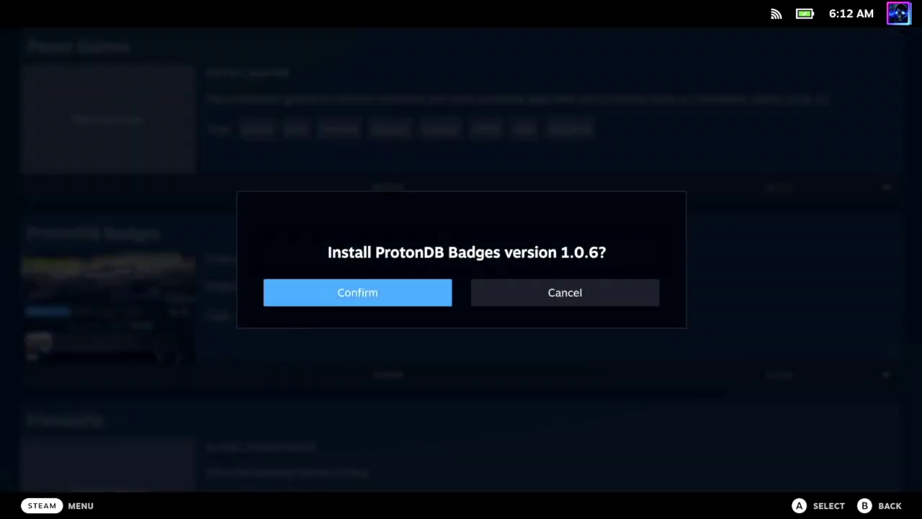
key(Return)
key(Return)
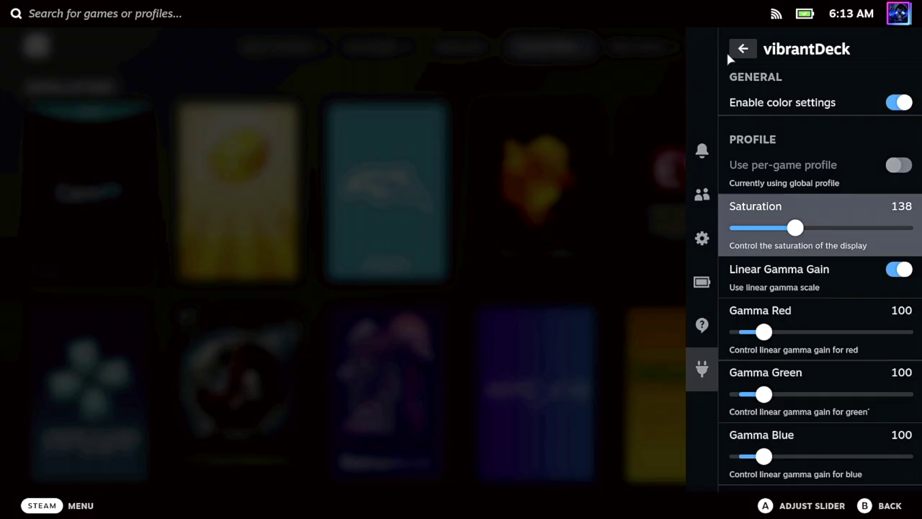
Reset vibrantDeck's saturation to 100, raise it to 138, then open Animation Changer.
click(779, 228)
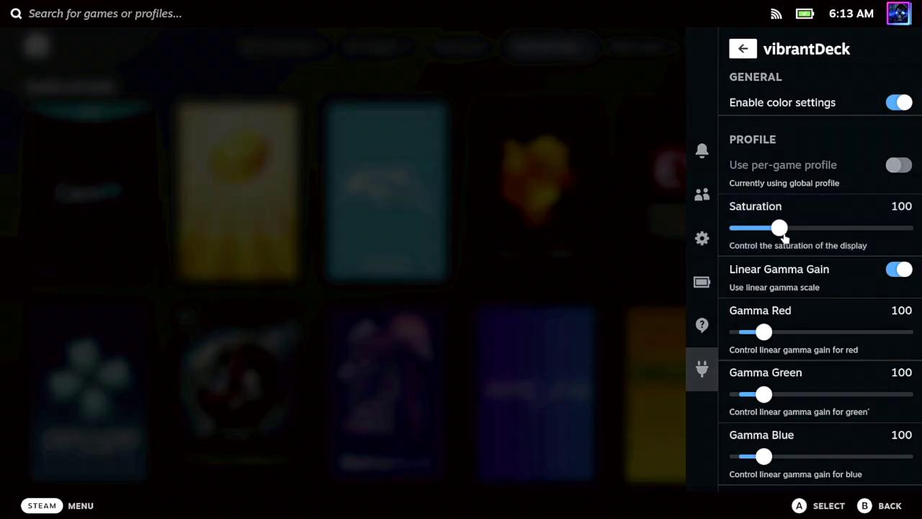
drag(781, 235, 798, 243)
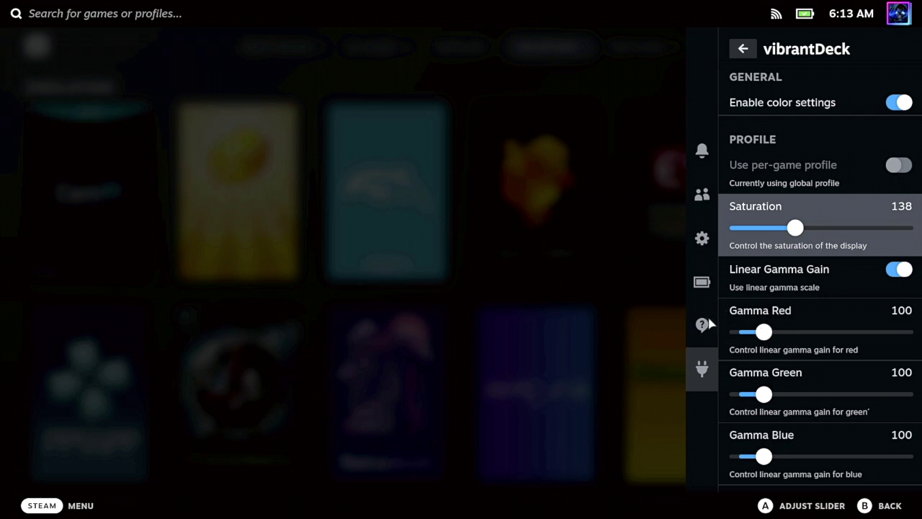
click(736, 57)
click(750, 131)
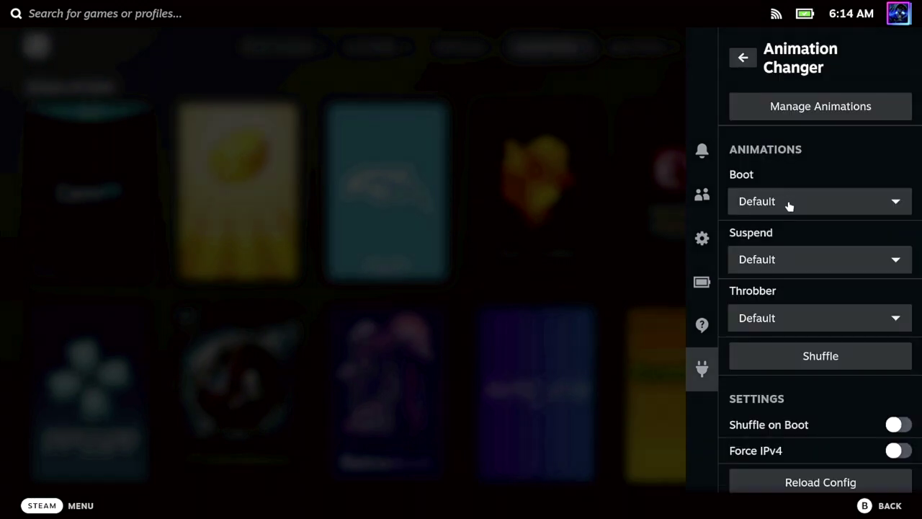
Browse Animation Changer's animations and Boot choices, leaving Boot on Default, then close the panel.
click(750, 115)
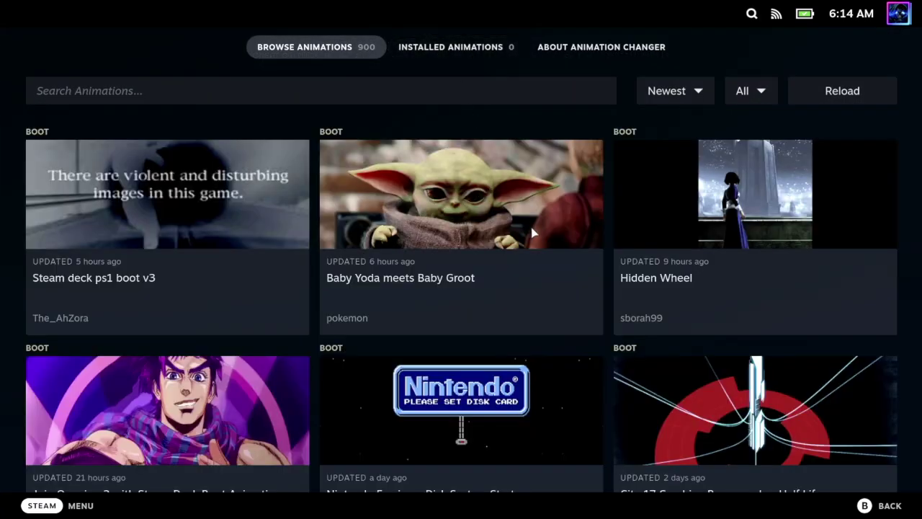
key(Escape)
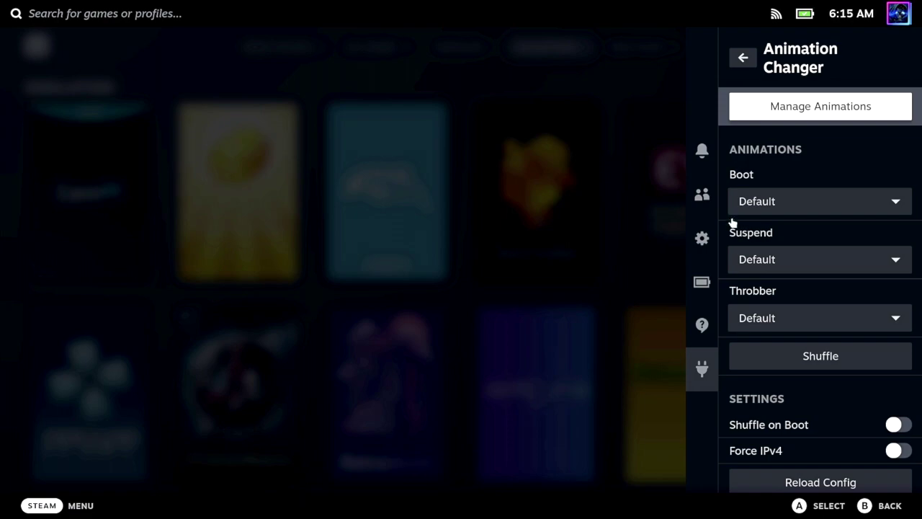
click(766, 204)
key(Escape)
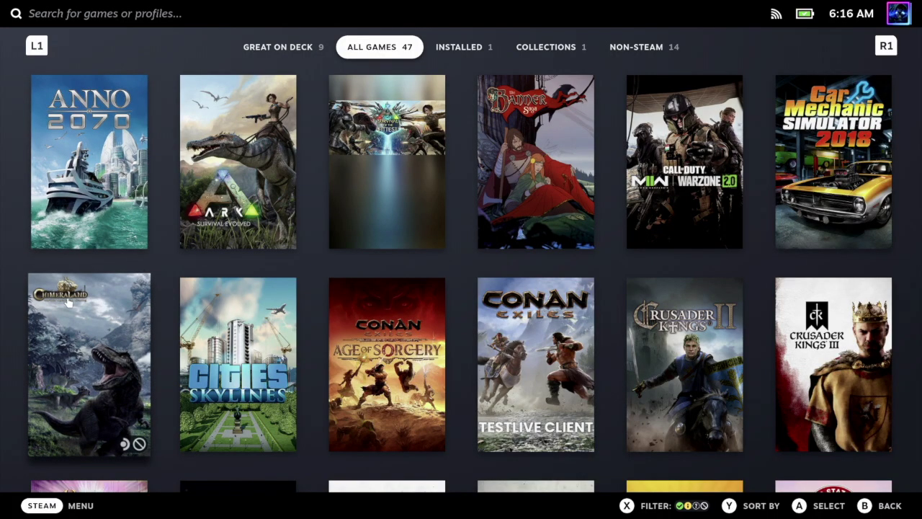
Check the ProtonDB badges on the Chimeraland (BORKED) and Anno 2070 game pages.
click(69, 303)
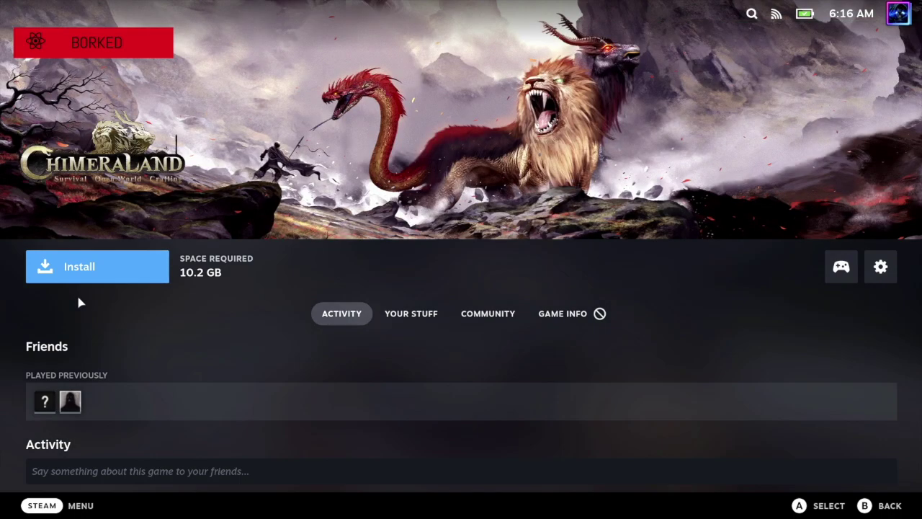
key(Escape)
click(78, 139)
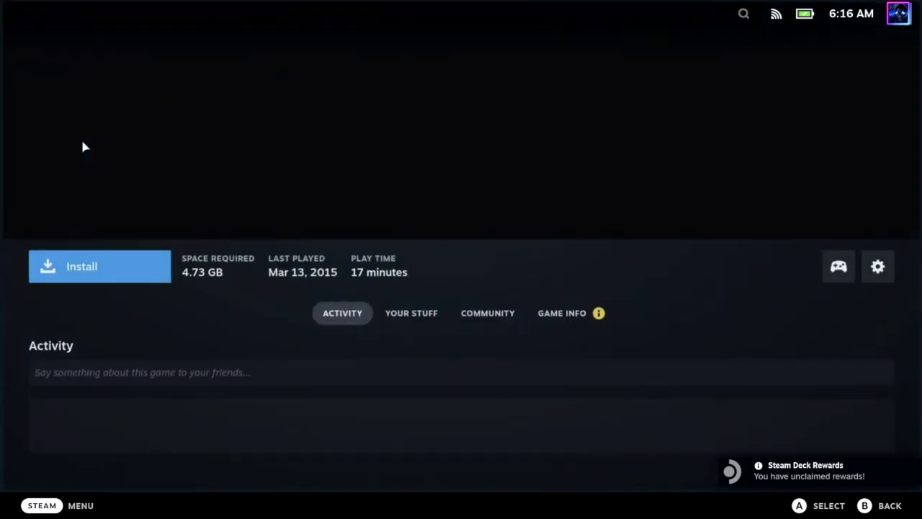